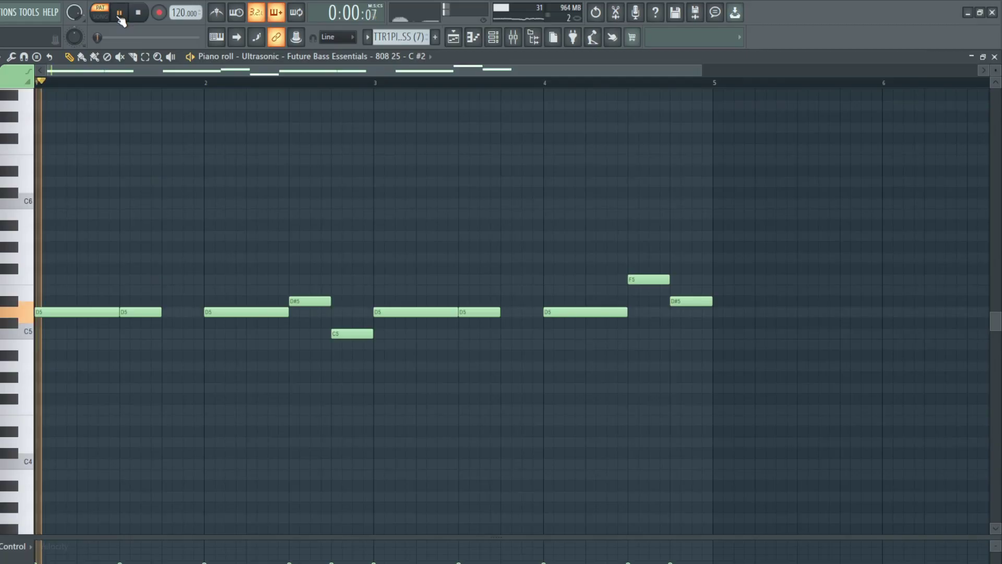
# Listen to the 808 bass and kick patterns, and examine the Fruity Fast Dist effect on mixer Insert 2
pyautogui.press('space')
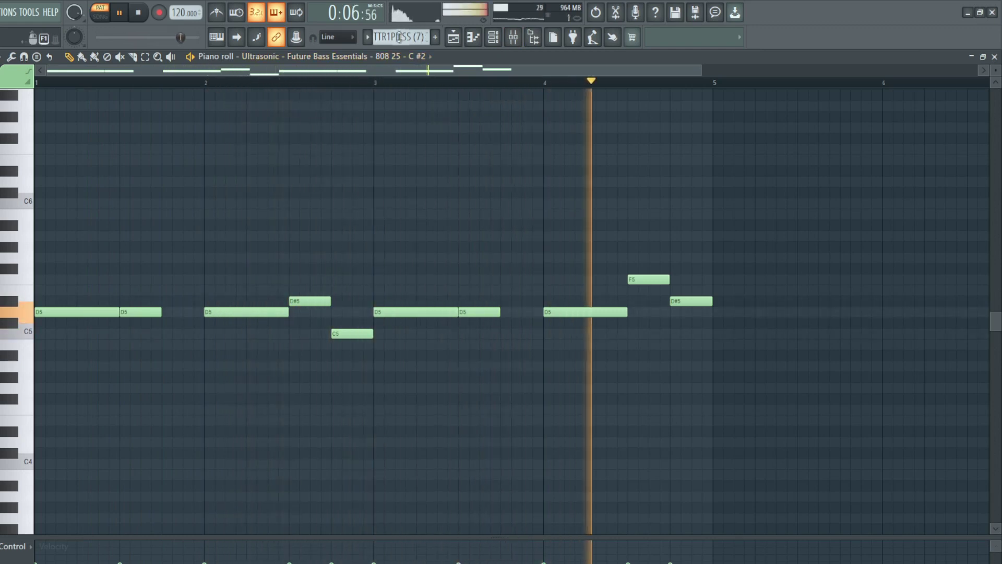
pyautogui.scroll(-1, 399, 38)
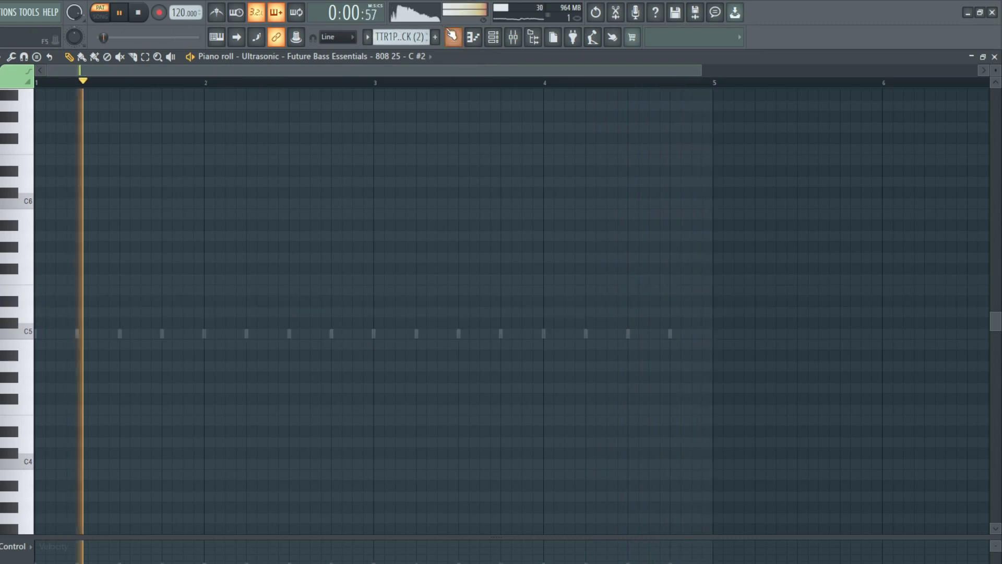
pyautogui.click(513, 37)
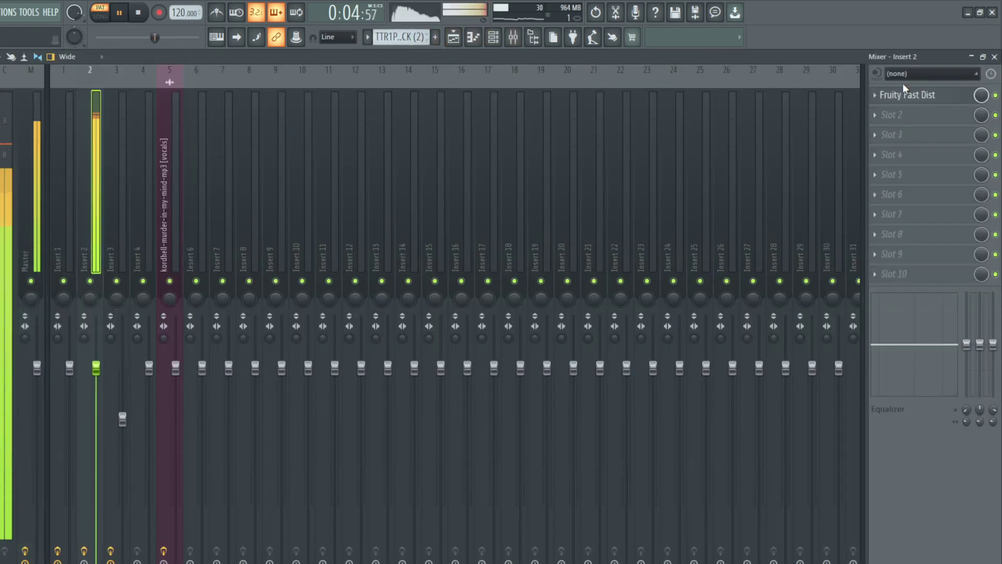
pyautogui.click(316, 207)
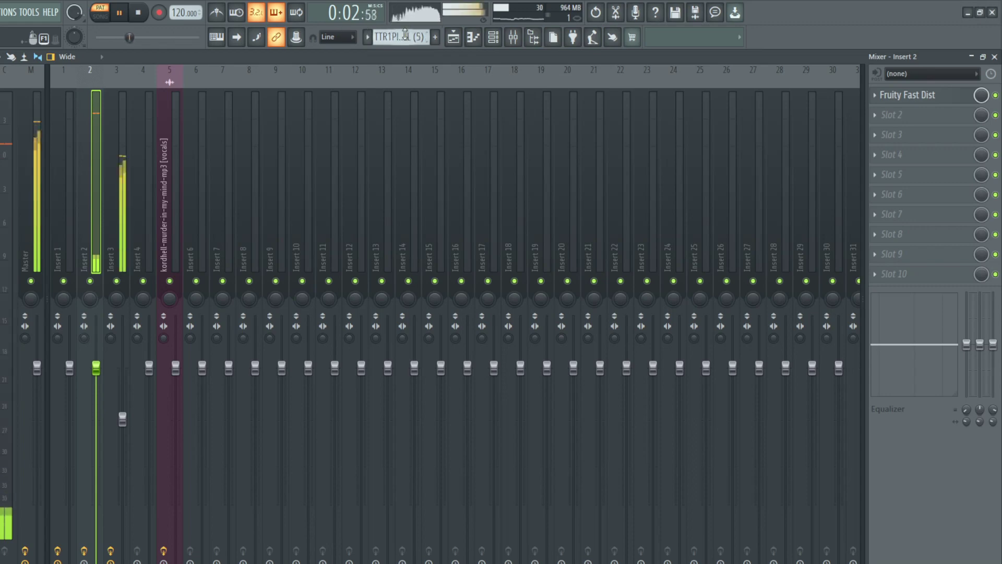
# Show the KORDHELL_COWBELL notes of the TTR1PI COWBELL (5) pattern in the piano roll
pyautogui.click(994, 57)
pyautogui.click(492, 38)
pyautogui.click(297, 463)
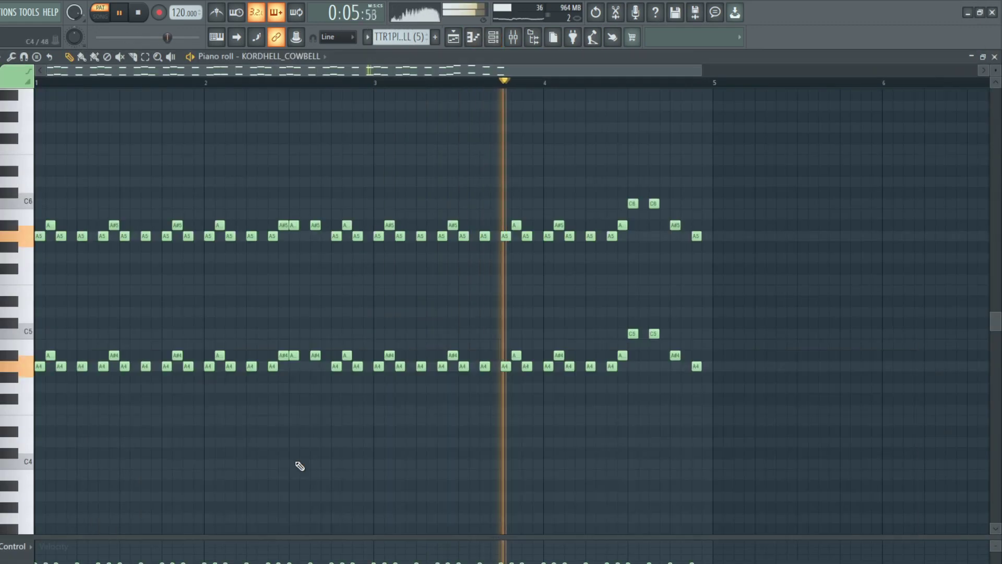
# Examine the dearVR pro, Fruity Reeverb 2 and ValhallaPlate effects on mixer Insert 3, and close their windows
pyautogui.click(514, 38)
pyautogui.click(115, 182)
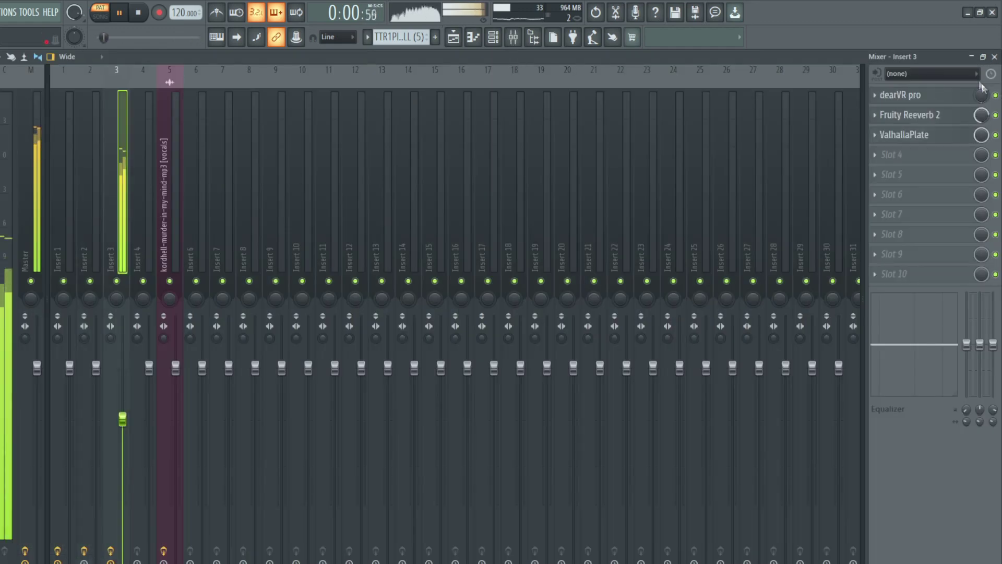
pyautogui.click(908, 95)
pyautogui.click(908, 114)
pyautogui.click(908, 134)
pyautogui.click(991, 52)
pyautogui.click(994, 56)
pyautogui.click(523, 144)
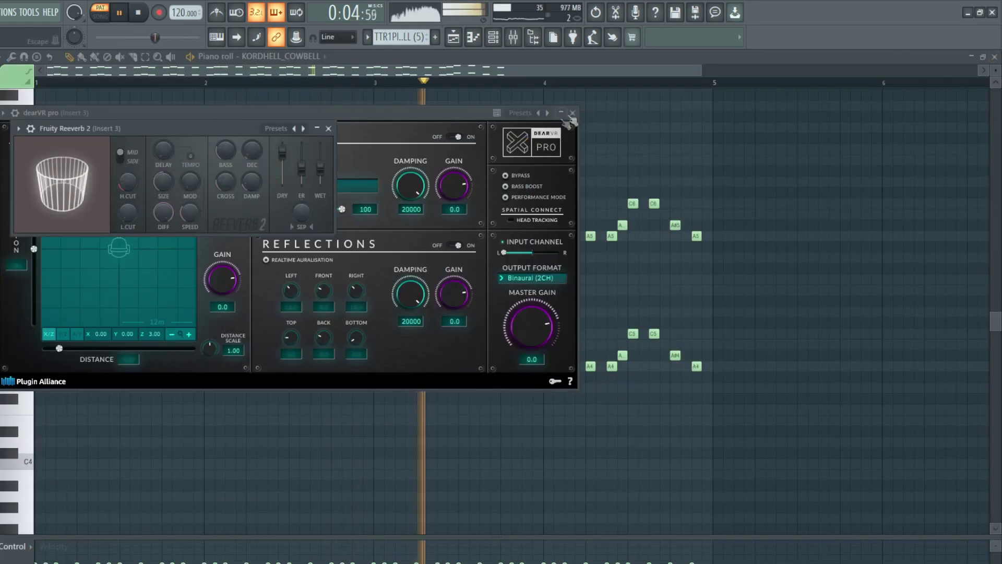
pyautogui.click(572, 113)
pyautogui.click(328, 129)
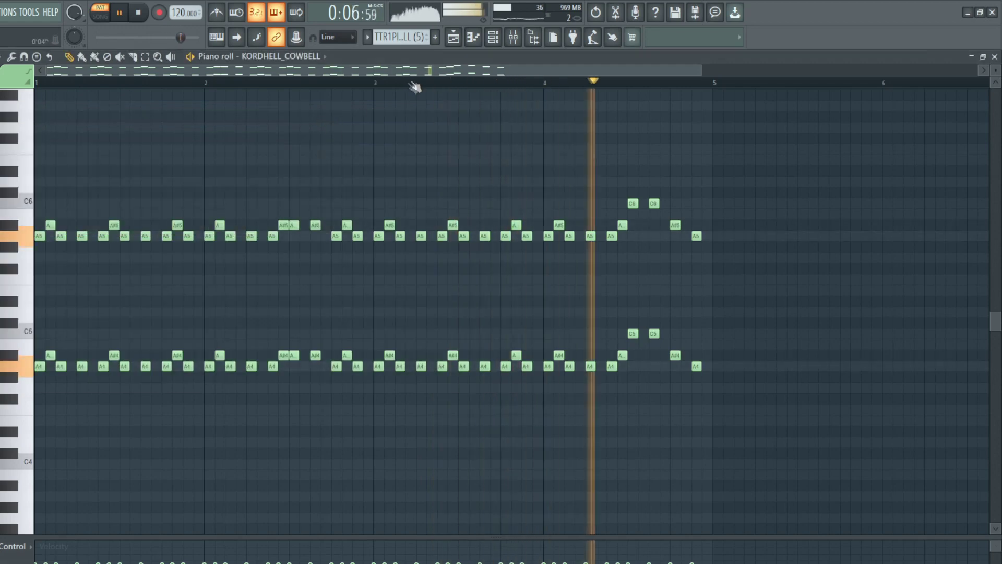
# Step through the patterns from Pattern 4 to Pattern 8 during playback to review their notes
pyautogui.scroll(1, 416, 35)
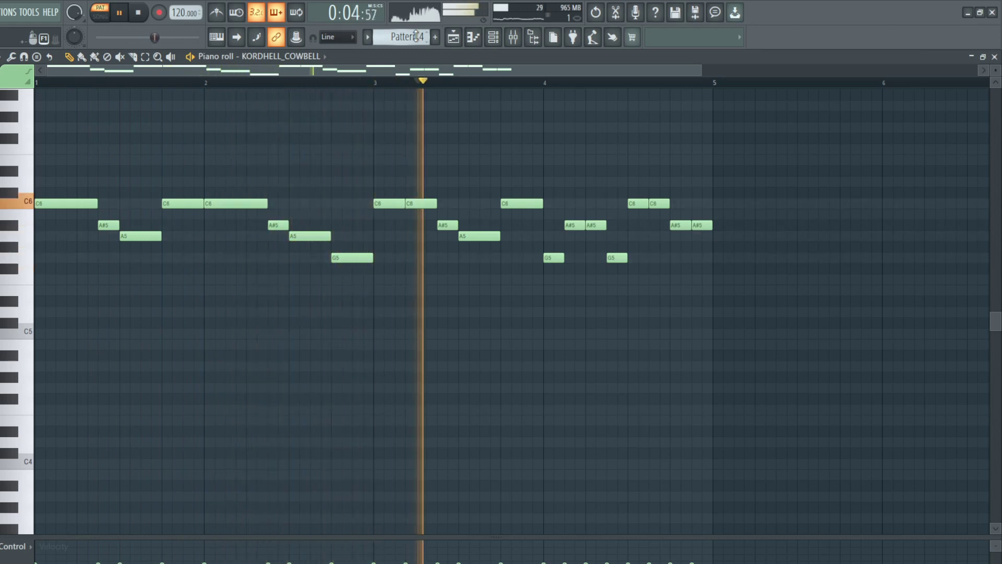
pyautogui.scroll(1, 415, 36)
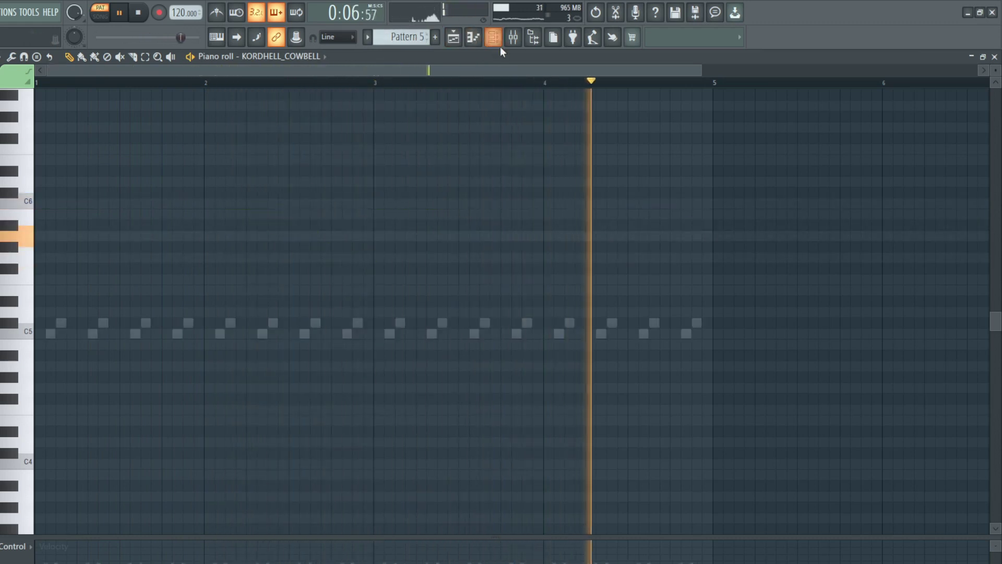
pyautogui.scroll(1, 420, 37)
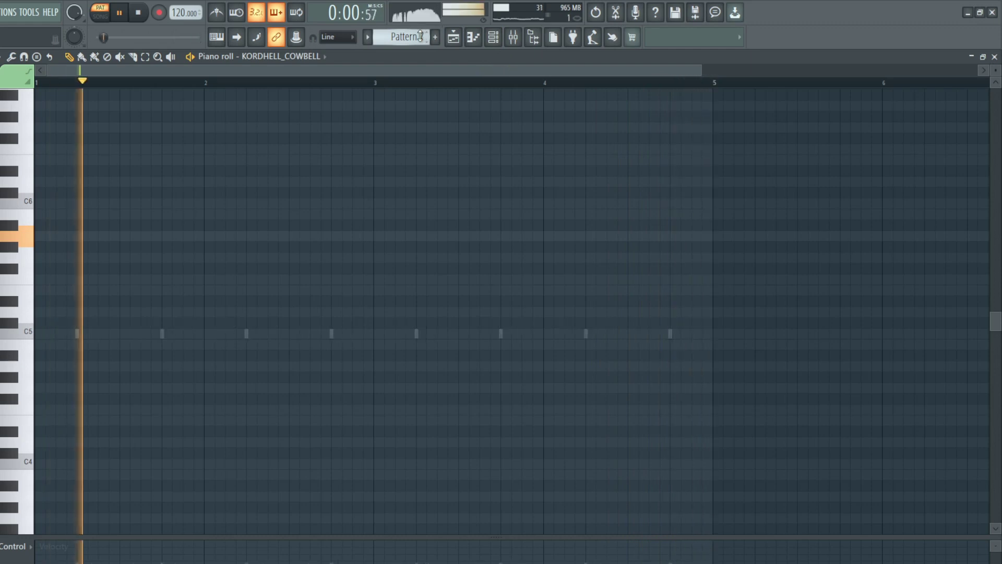
pyautogui.scroll(1, 421, 37)
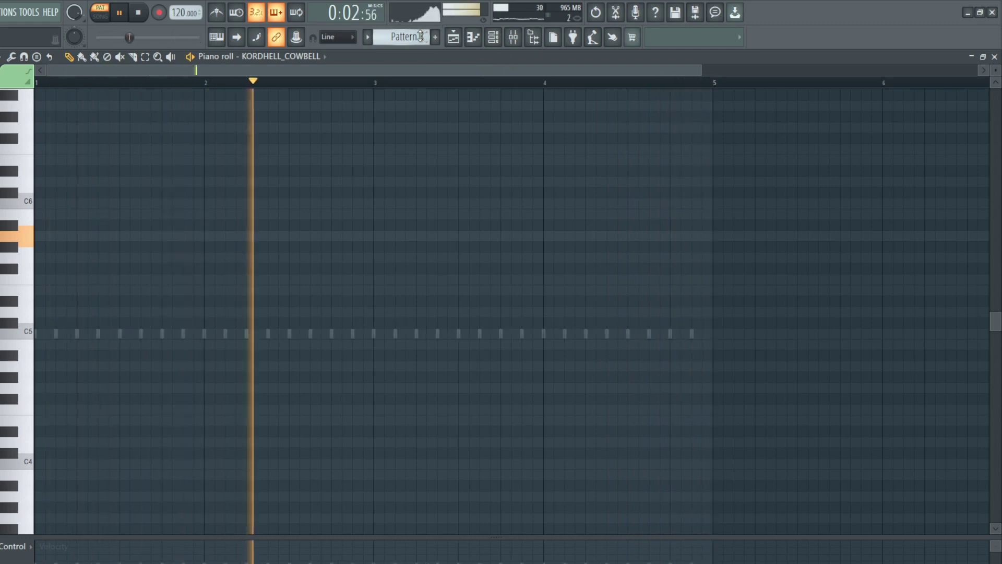
# In Pattern 9, move both D6 notes of the fl_choir_shot_3 chords down to A5
pyautogui.scroll(1, 420, 37)
pyautogui.click(492, 37)
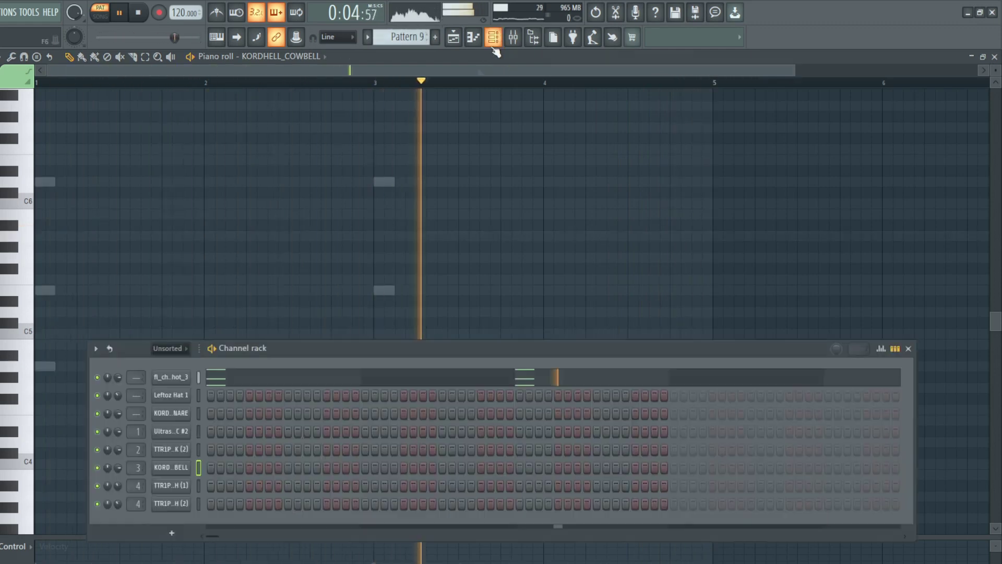
pyautogui.click(324, 375)
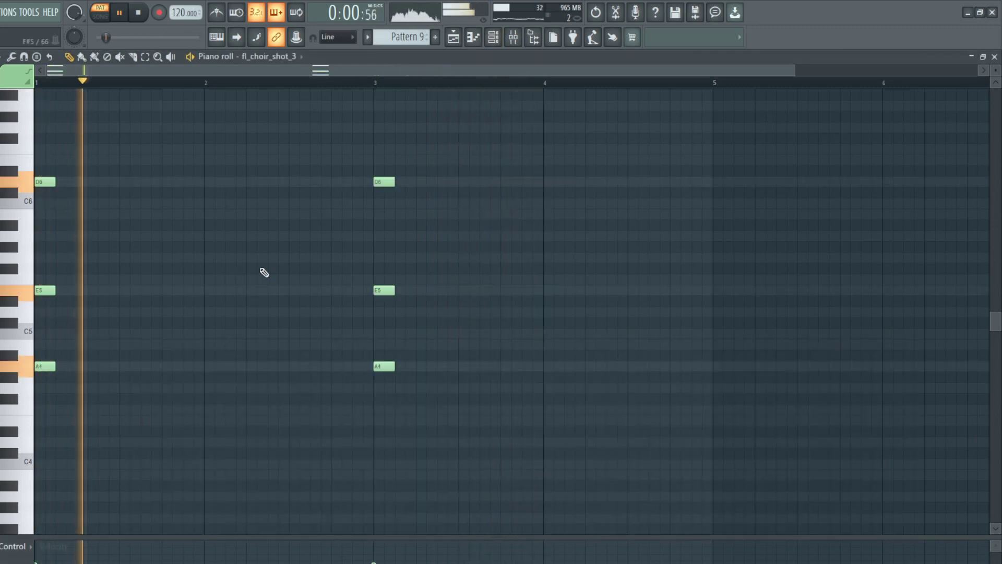
pyautogui.moveTo(45, 265); pyautogui.dragTo(379, 342)
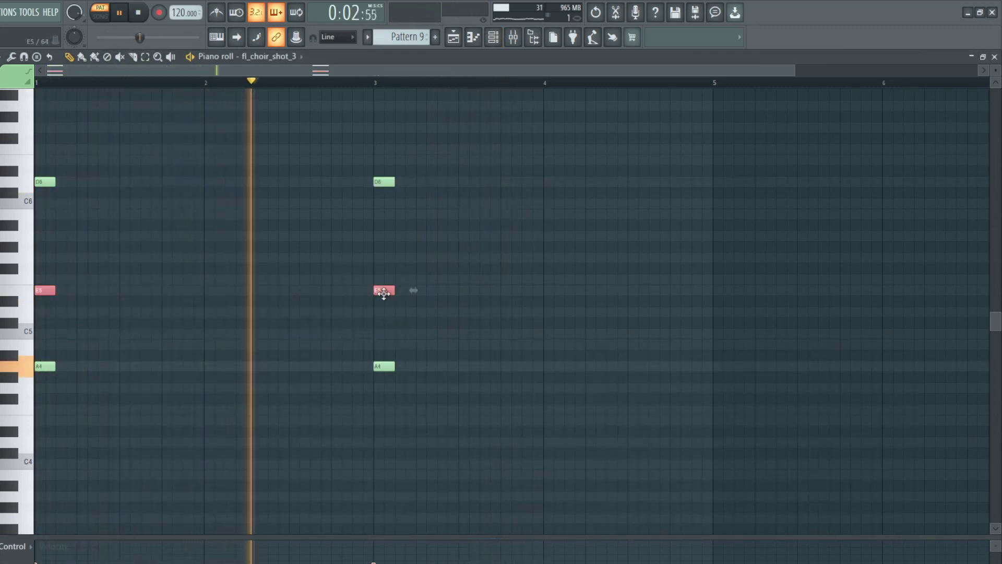
pyautogui.moveTo(36, 351); pyautogui.dragTo(381, 392)
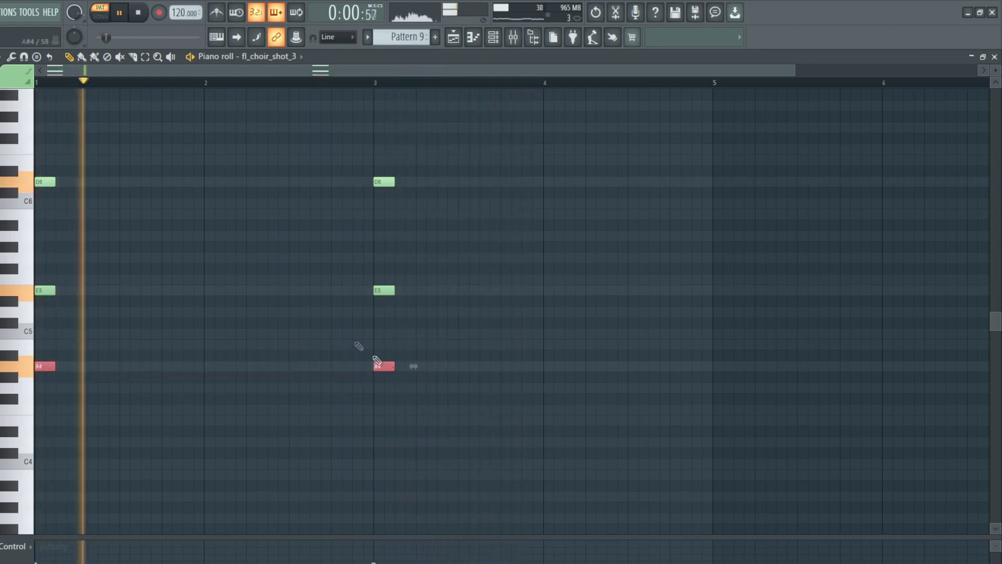
pyautogui.moveTo(49, 163); pyautogui.dragTo(416, 213)
pyautogui.moveTo(384, 182); pyautogui.dragTo(387, 238)
pyautogui.click(389, 257)
pyautogui.rightClick(401, 257)
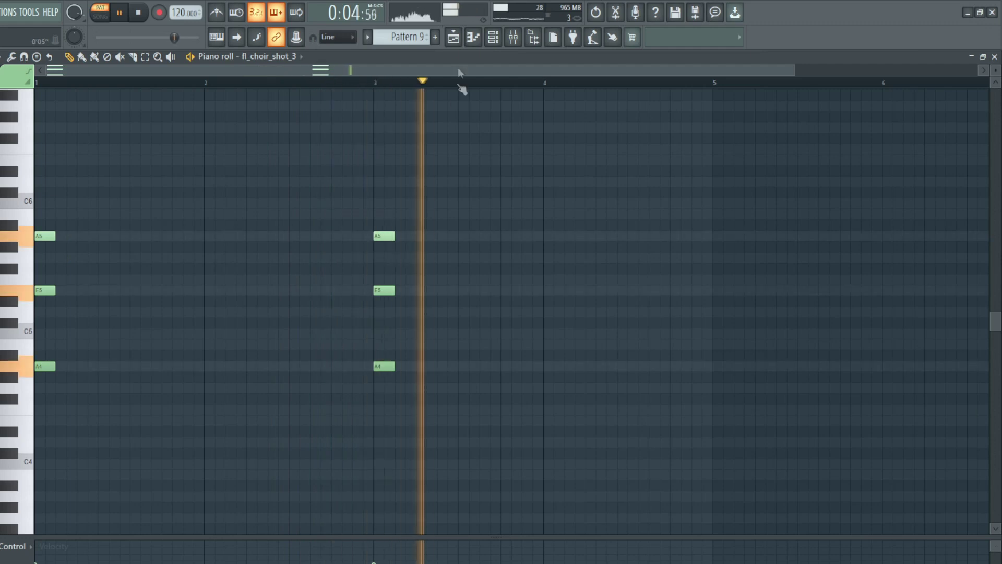
# Step through Patterns 10 to 14 to review their notes during playback, and stop playback
pyautogui.scroll(1, 405, 37)
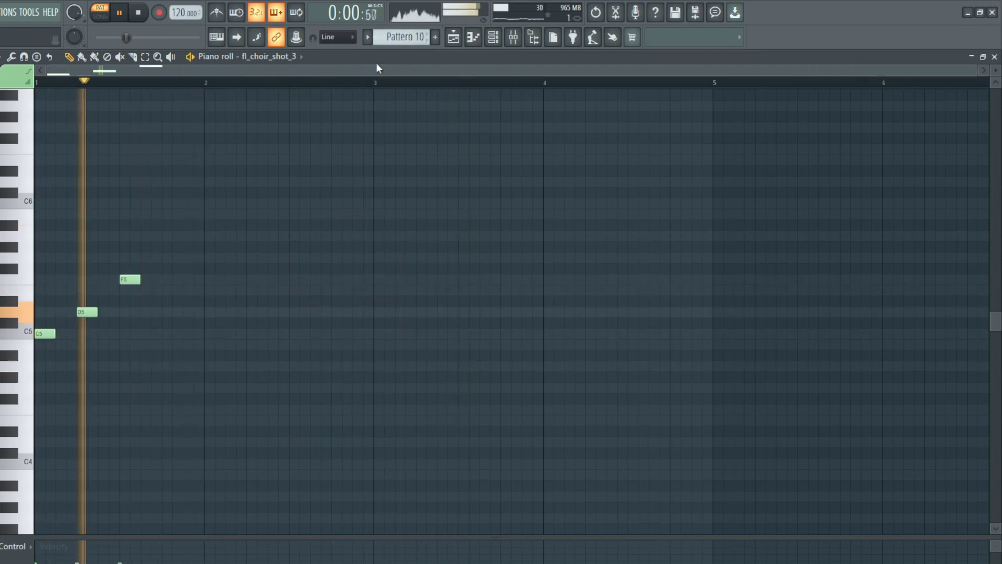
pyautogui.press('KP_Add')
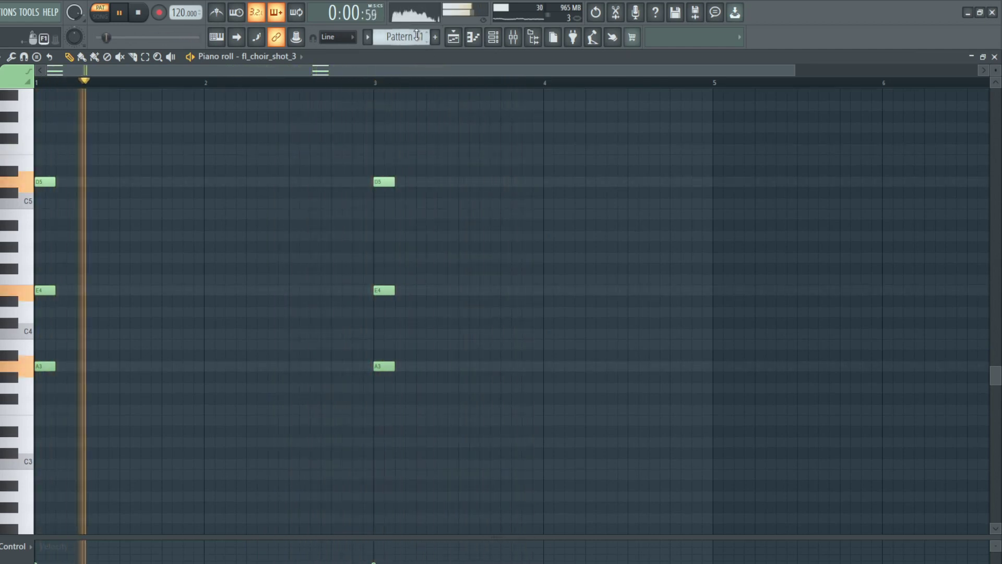
pyautogui.scroll(-1, 416, 35)
pyautogui.click(371, 77)
pyautogui.moveTo(372, 71); pyautogui.dragTo(339, 66)
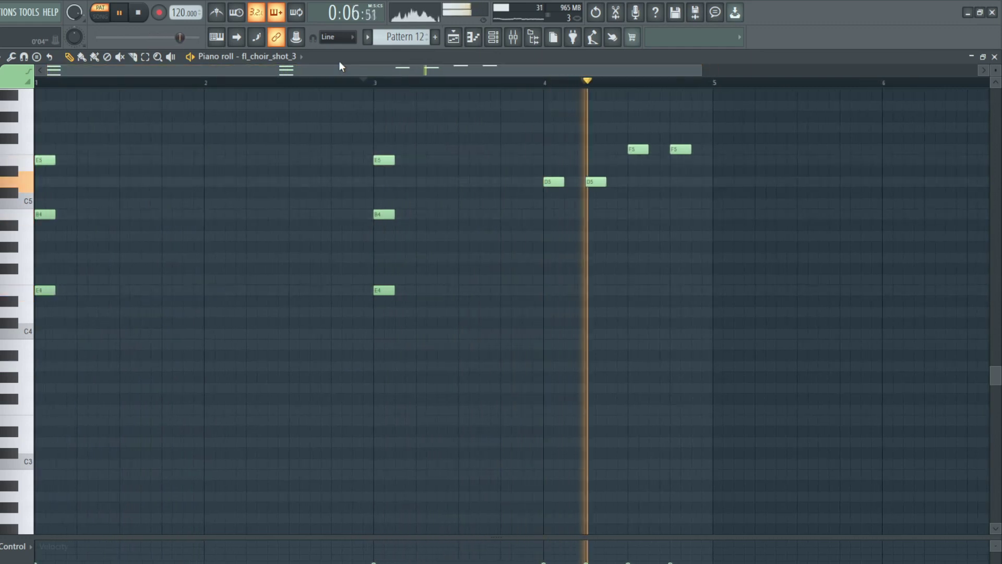
pyautogui.scroll(-1, 418, 37)
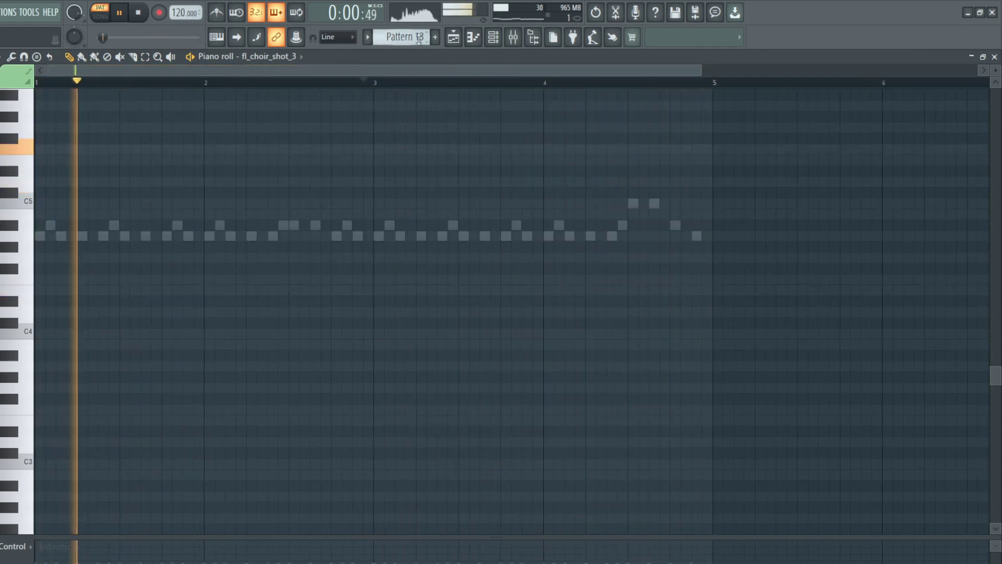
pyautogui.scroll(-1, 418, 37)
pyautogui.press('space')
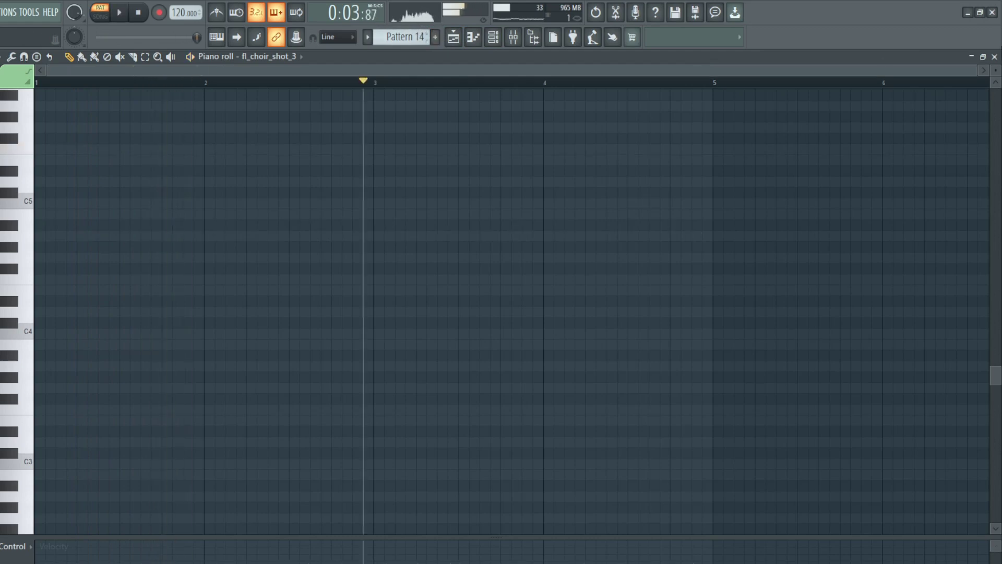
# Examine the sample settings of both ACAPELLA_MURDE_IN_MY_MIND clips and the Vocal Shot 19 - Woo clip in the playlist
pyautogui.click(994, 57)
pyautogui.click(908, 349)
pyautogui.doubleClick(259, 363)
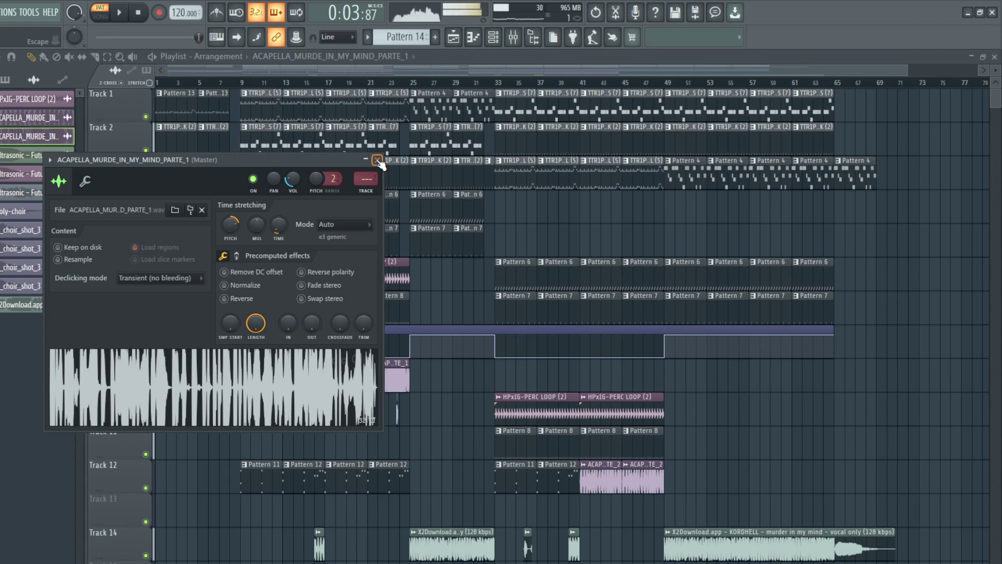
pyautogui.click(377, 161)
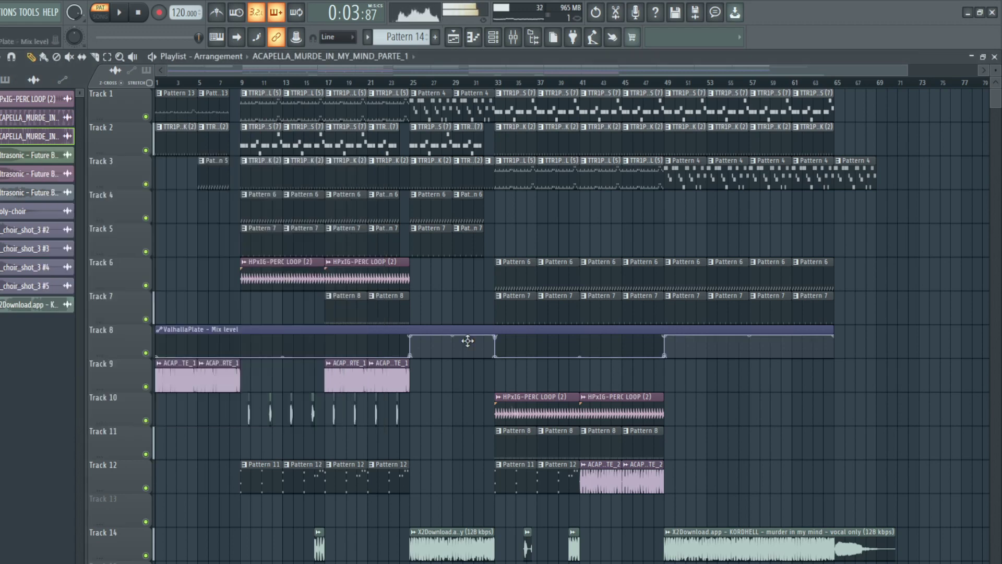
pyautogui.doubleClick(635, 480)
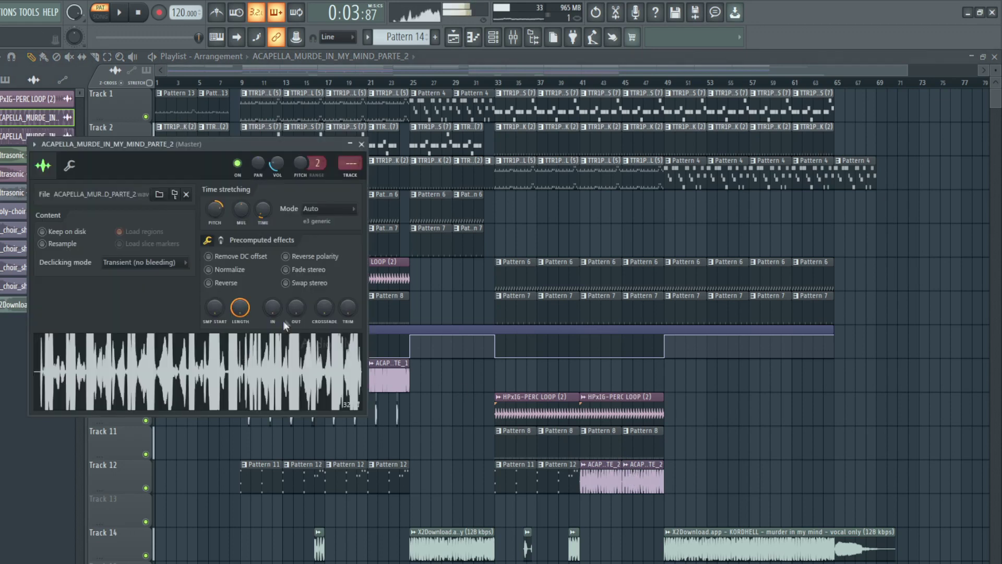
pyautogui.click(362, 146)
pyautogui.doubleClick(250, 412)
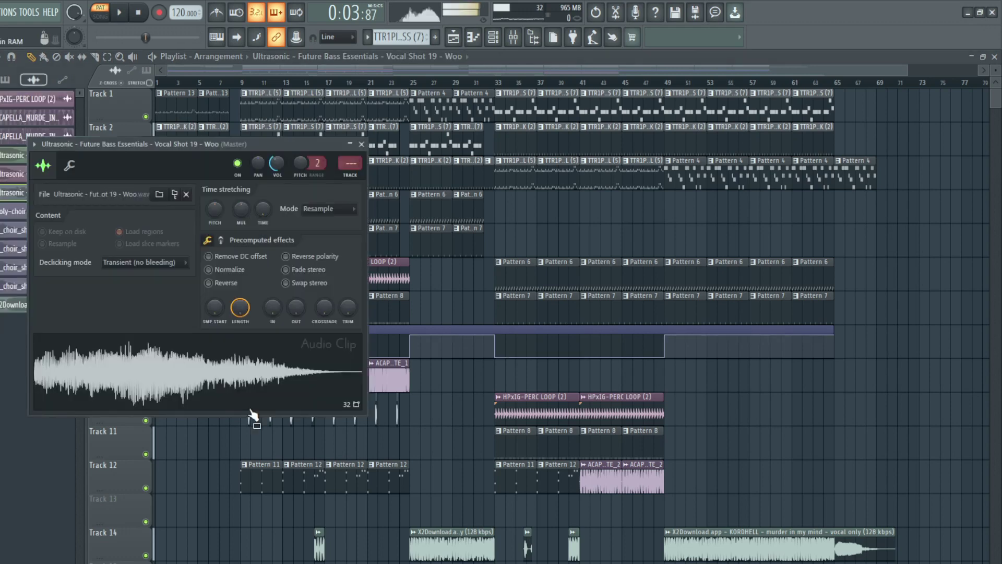
pyautogui.click(361, 144)
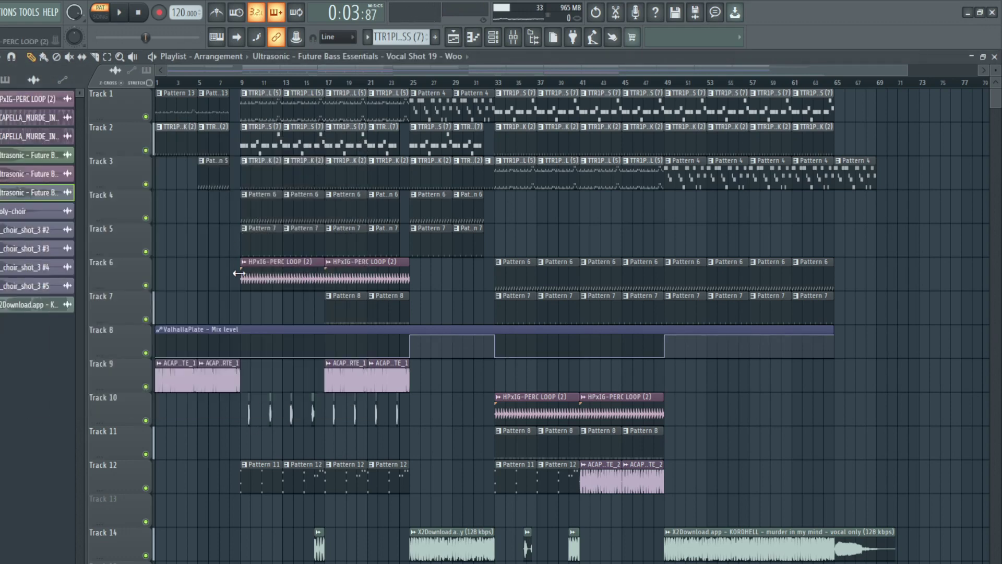
# Select bar 11 in the playlist and play it with Track 10 soloed, and turn all other tracks back on
pyautogui.moveTo(280, 82); pyautogui.dragTo(254, 91)
pyautogui.keyDown('ctrl'); pyautogui.click(280, 84); pyautogui.keyUp('ctrl')
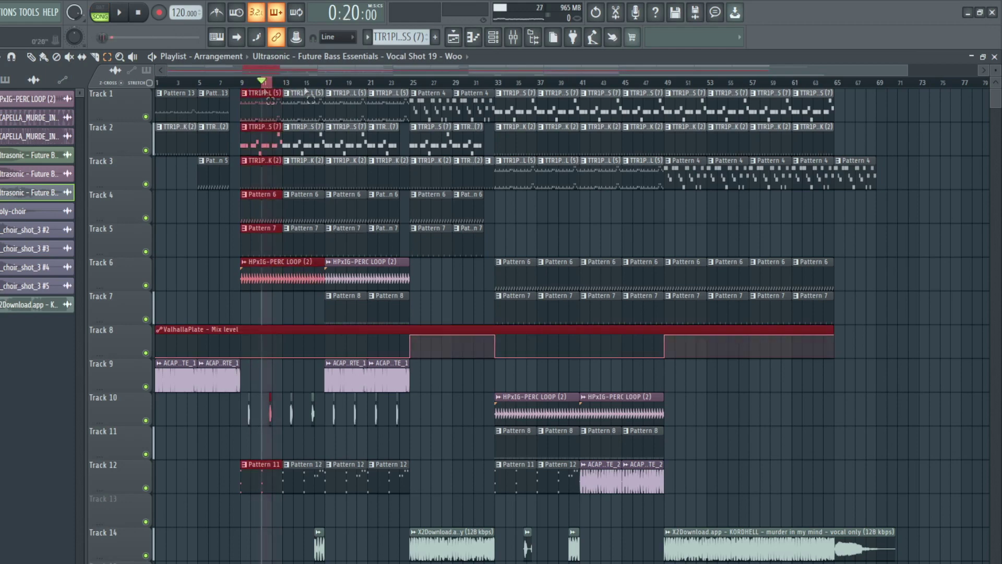
pyautogui.moveTo(899, 69); pyautogui.dragTo(307, 69)
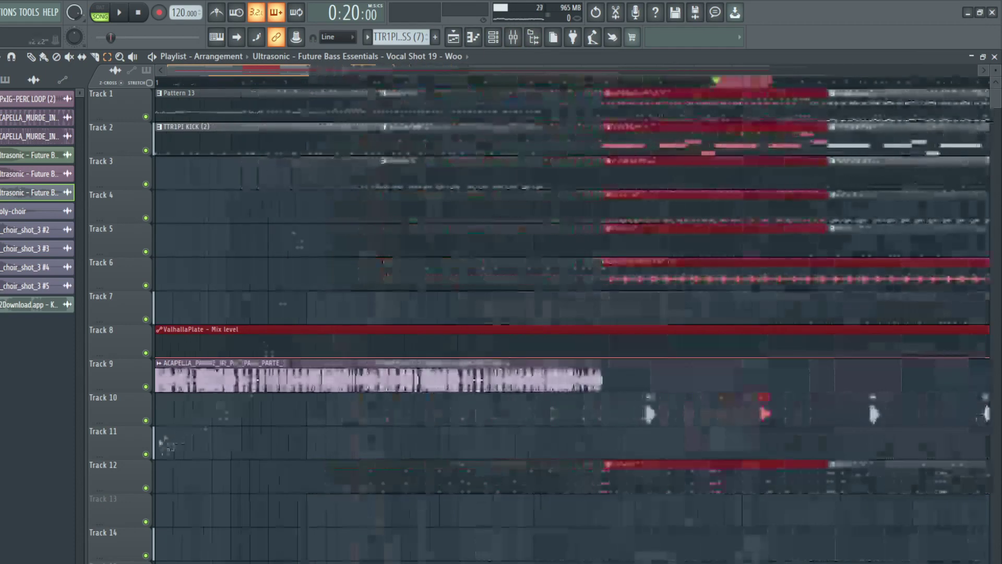
pyautogui.rightClick(147, 420)
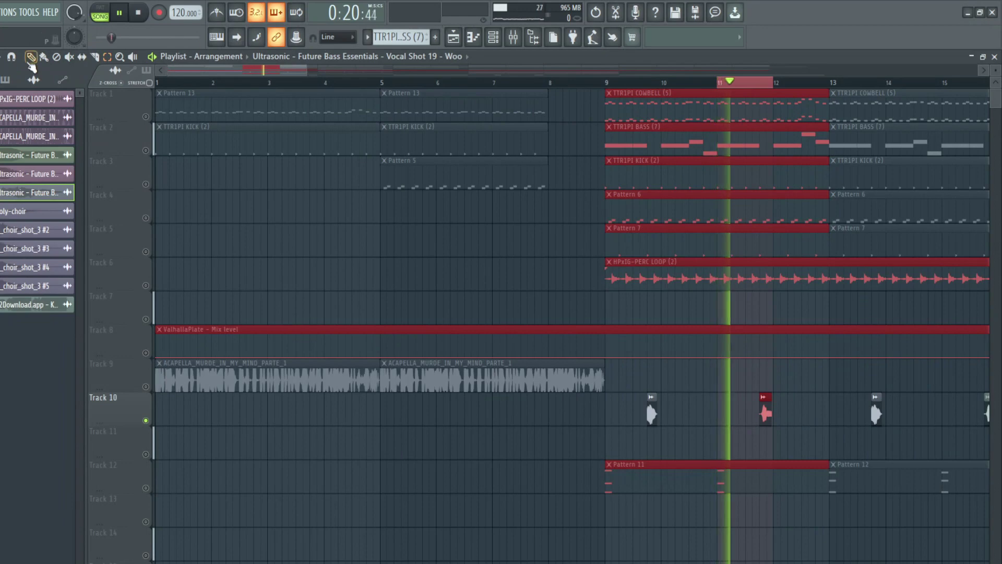
pyautogui.press('space')
pyautogui.rightClick(146, 151)
pyautogui.rightClick(147, 152)
# Clear the time selection and play the whole arrangement from the start, with the pattern list displayed
pyautogui.moveTo(307, 70); pyautogui.dragTo(830, 70)
pyautogui.moveTo(265, 81); pyautogui.dragTo(106, 87)
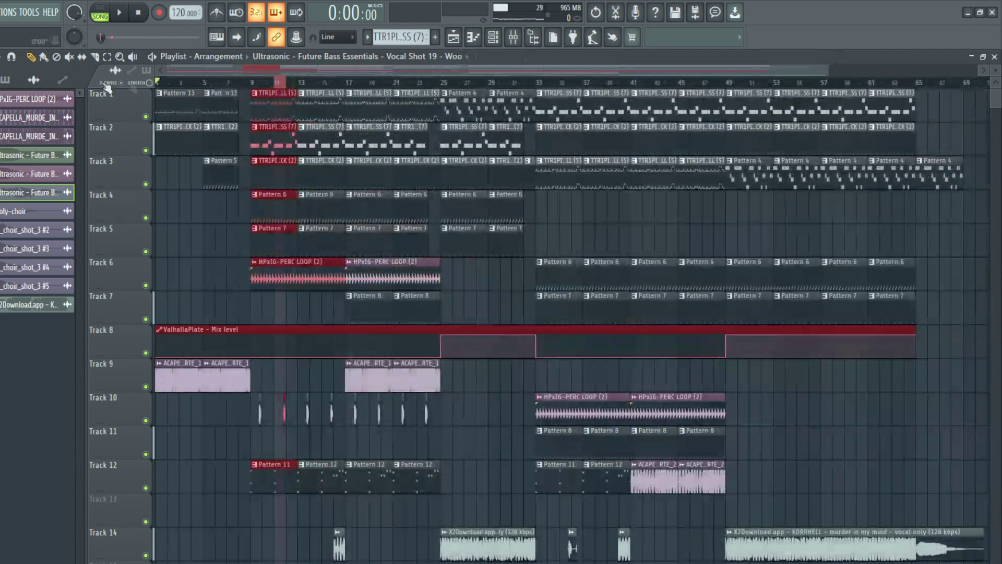
pyautogui.click(156, 79)
pyautogui.moveTo(830, 68); pyautogui.dragTo(285, 68)
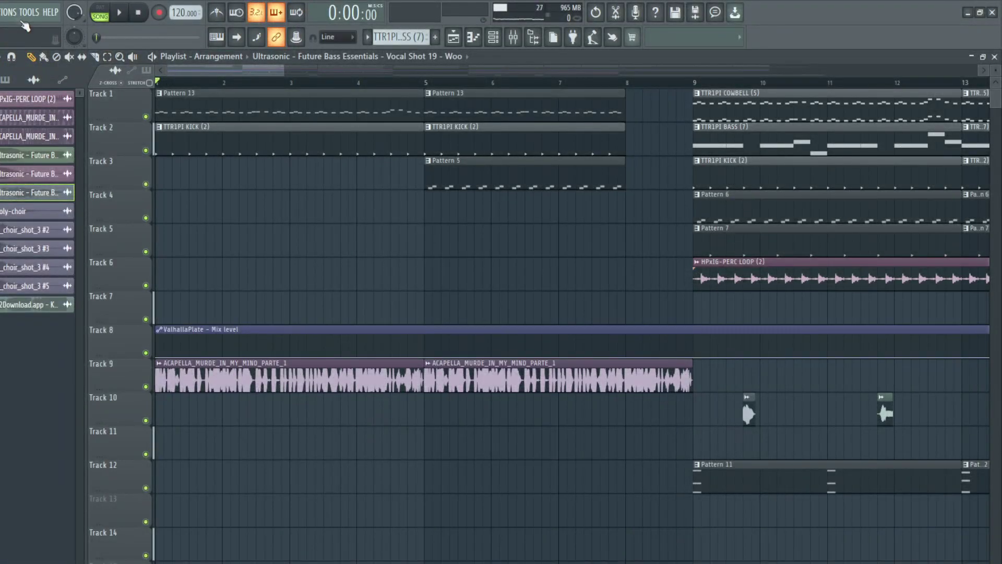
pyautogui.press('space')
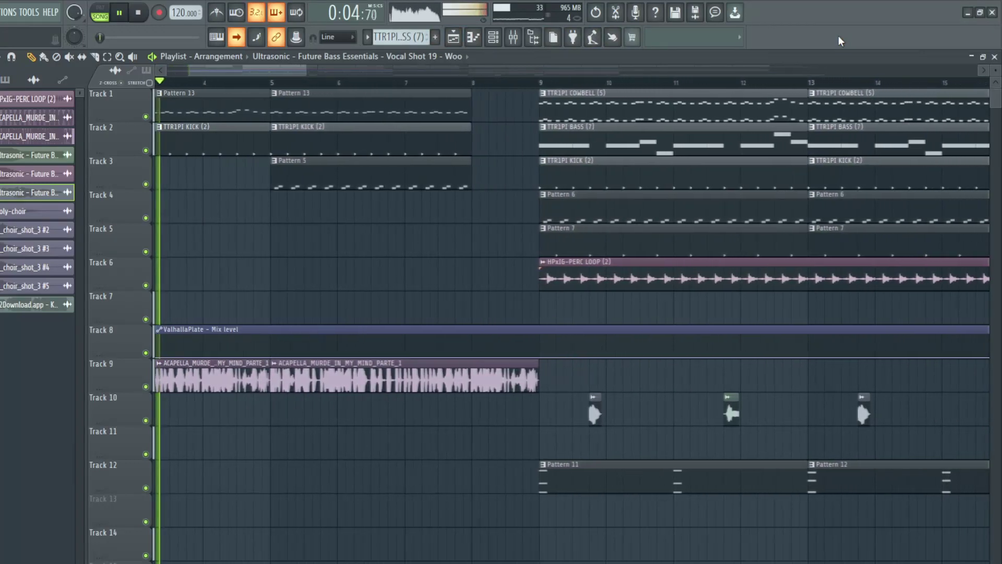
pyautogui.click(5, 79)
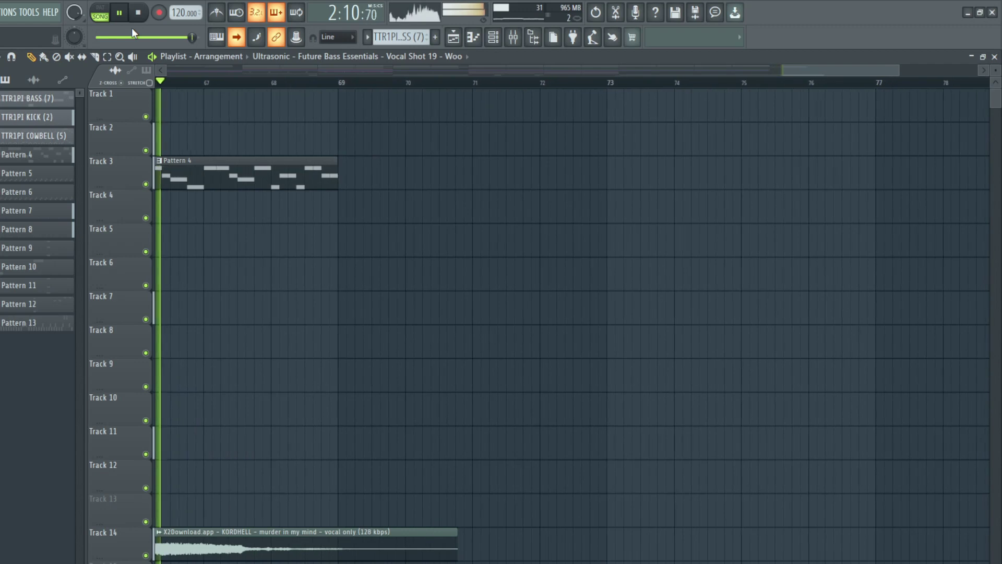
pyautogui.moveTo(792, 76); pyautogui.dragTo(83, 105)
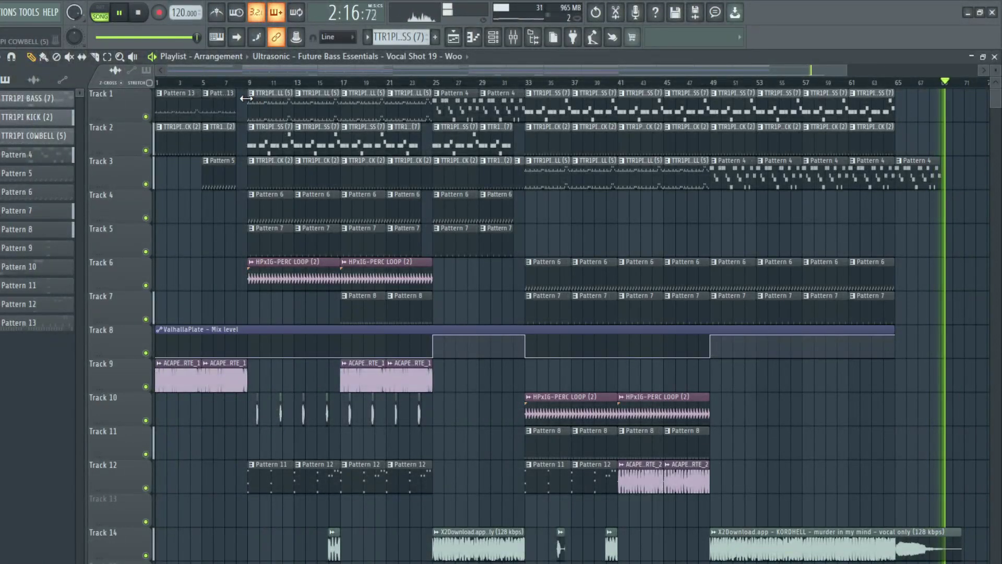
pyautogui.press('space')
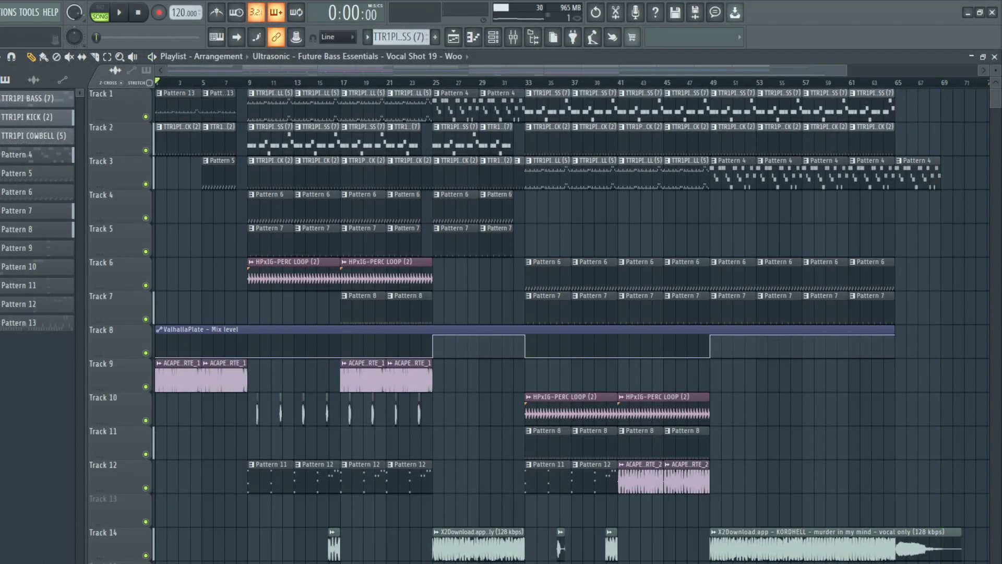